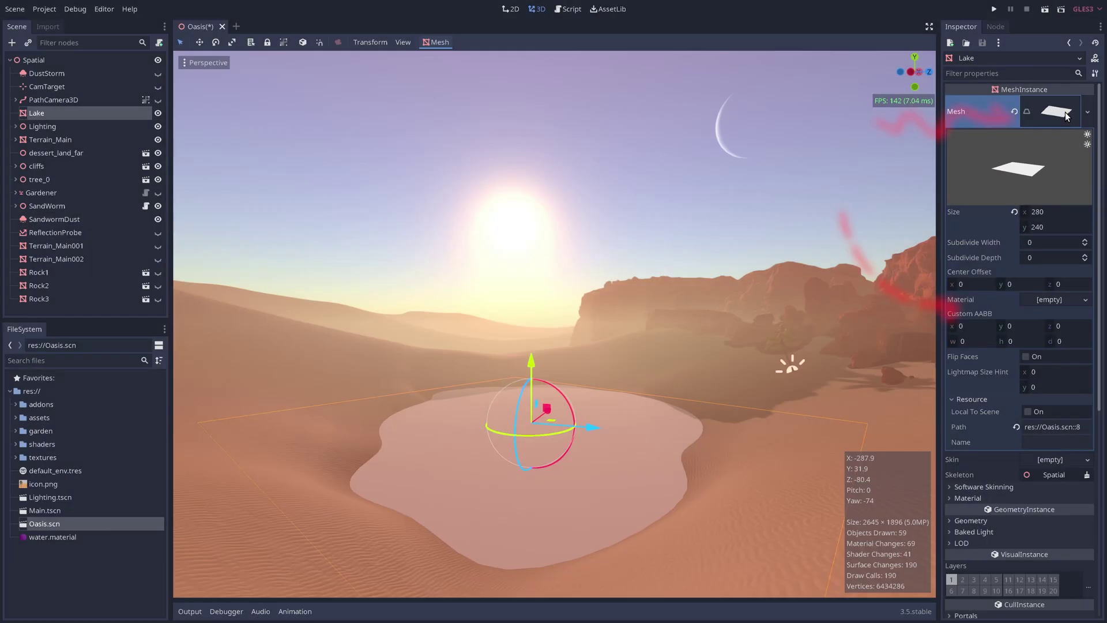
Step: Give the lake a new SpatialMaterial with a light-blue albedo and roughness lowered to 0.24
click(1049, 299)
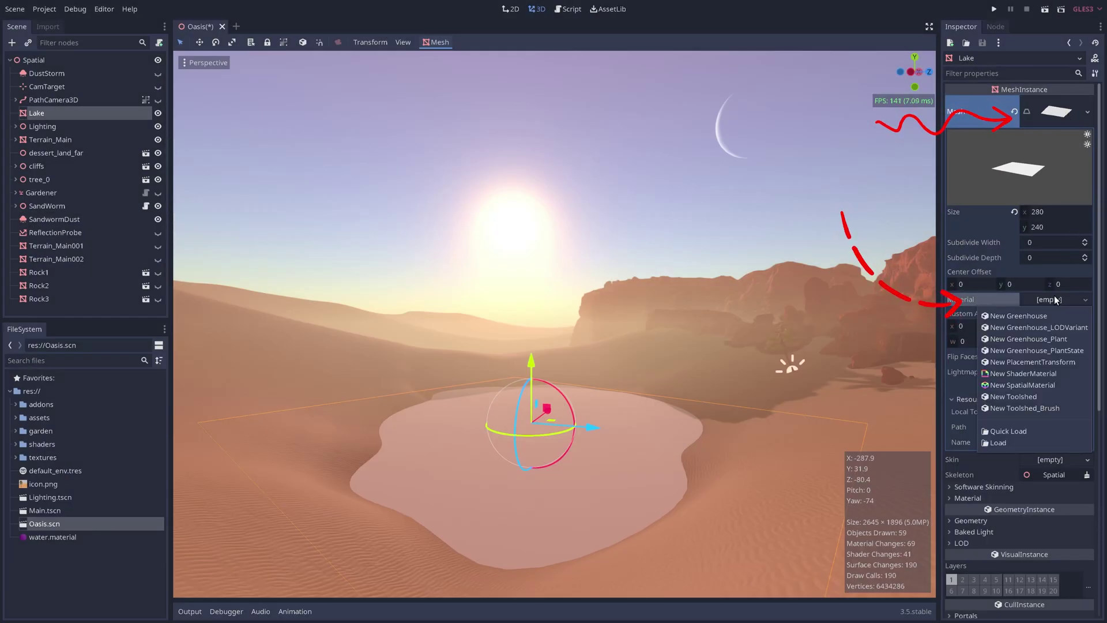
click(1019, 384)
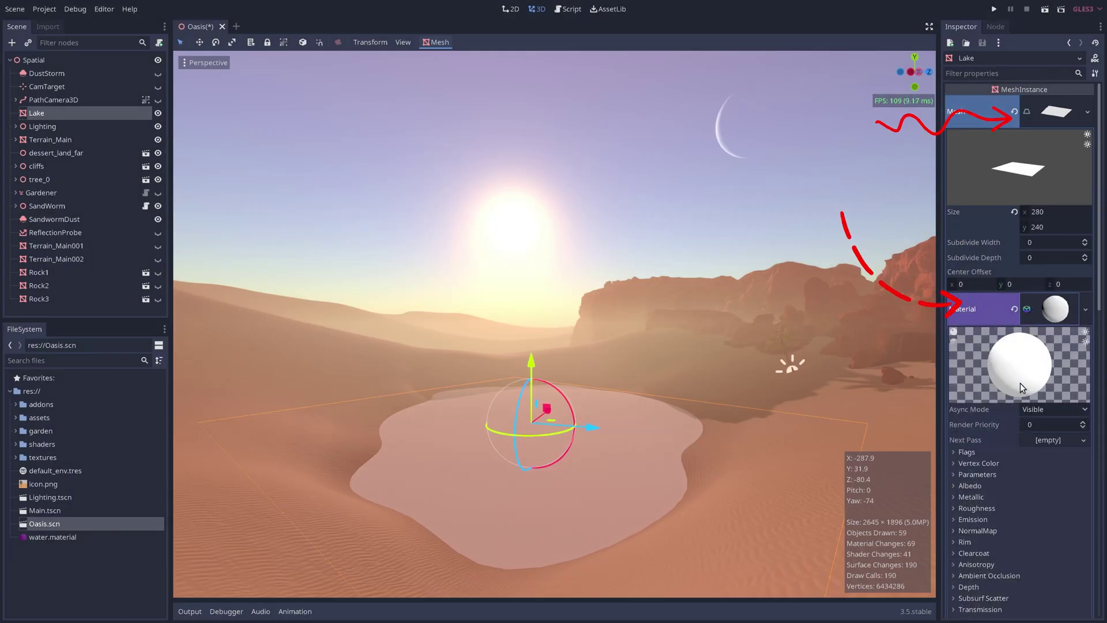
drag(984, 209, 937, 256)
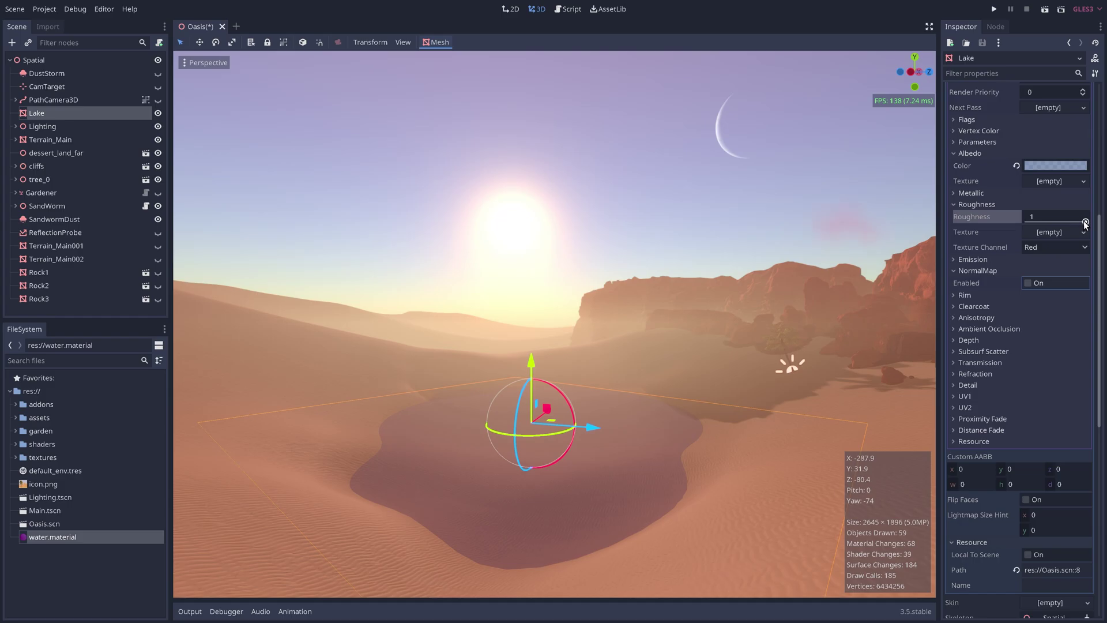
mouse_move(1085, 223)
mouse_down()
mouse_move(1019, 226)
mouse_move(1070, 223)
mouse_move(1037, 223)
mouse_up()
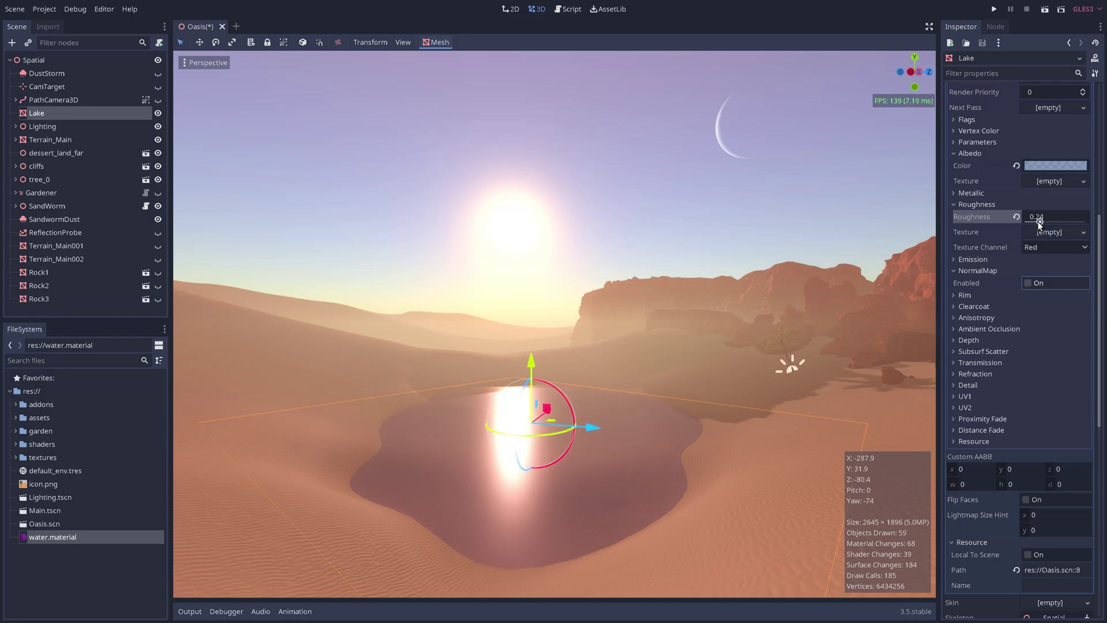
Step: Enable a seamless OpenSimplex NoiseTexture, set As Normal Map, as the water's normal map
click(1027, 283)
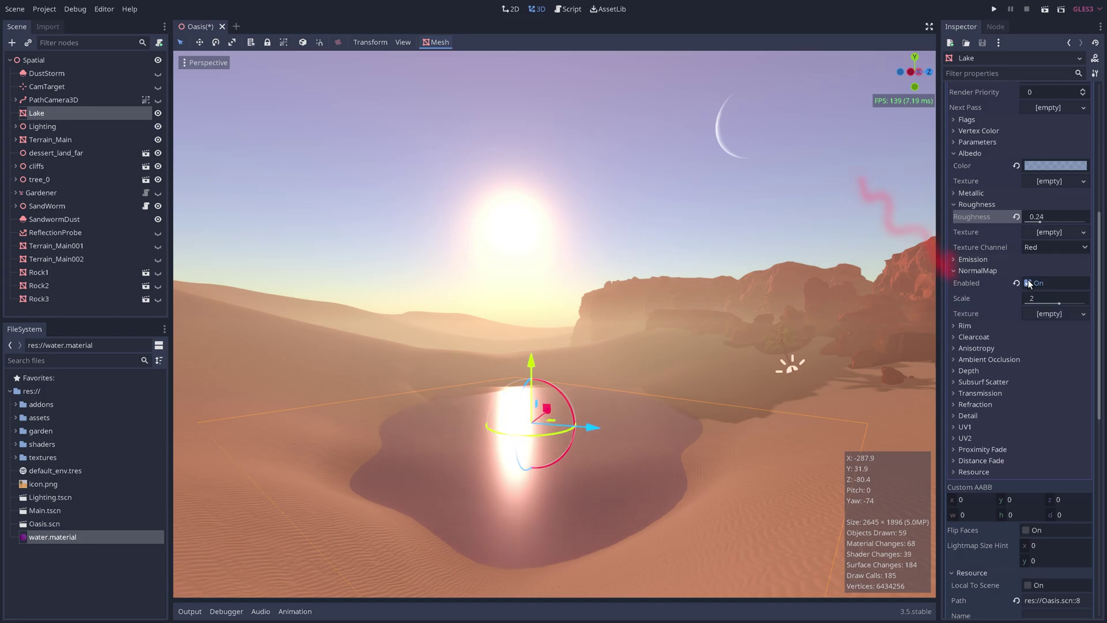
click(1057, 313)
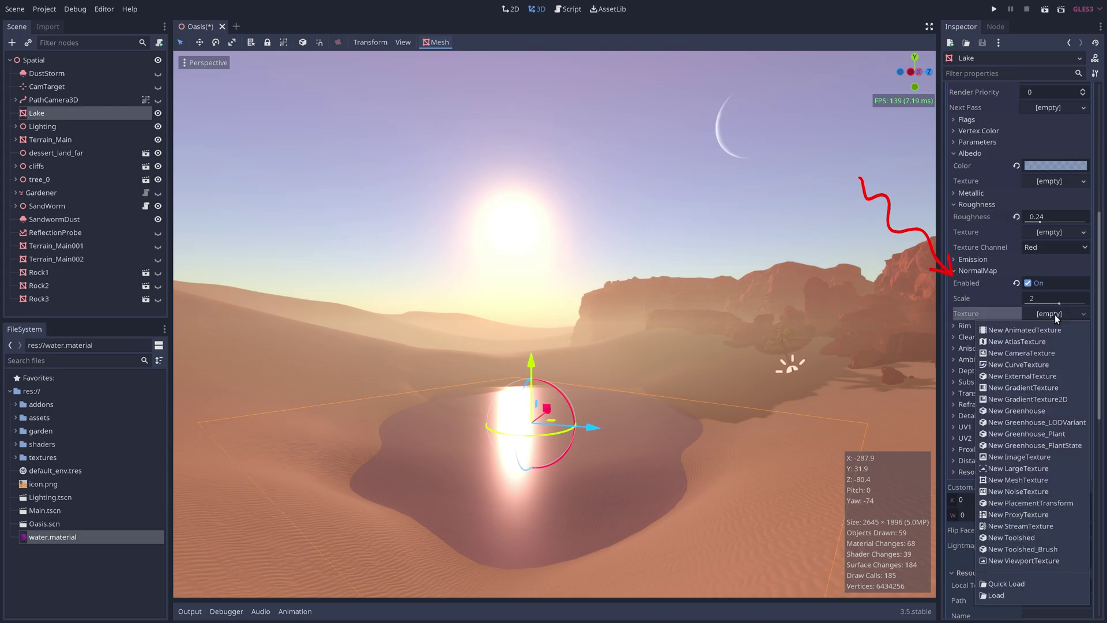
click(1032, 491)
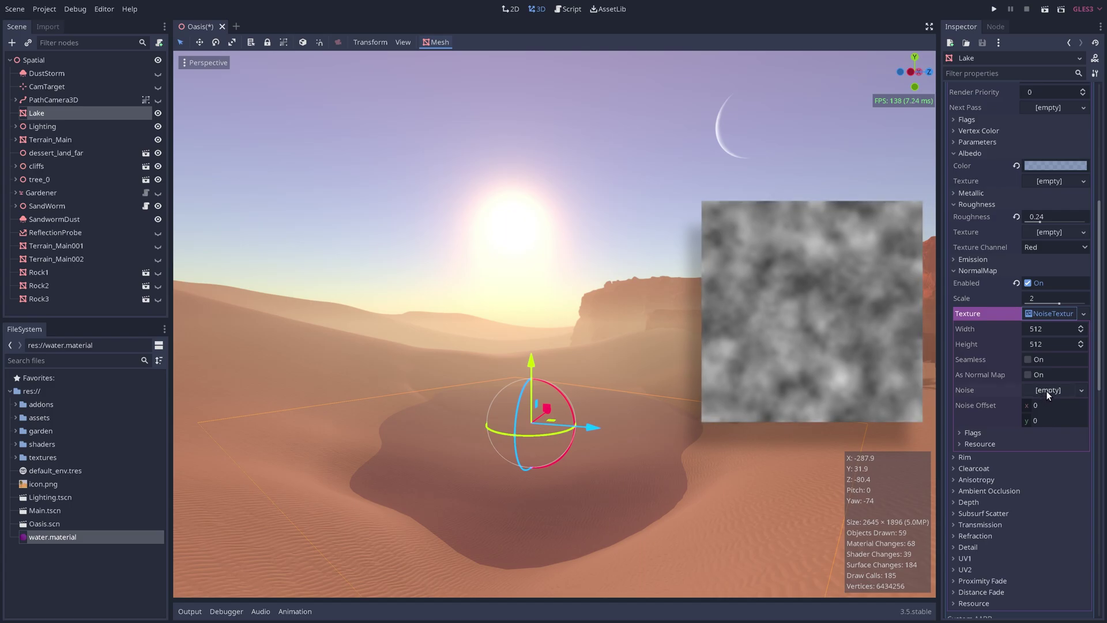
click(1046, 390)
click(1033, 450)
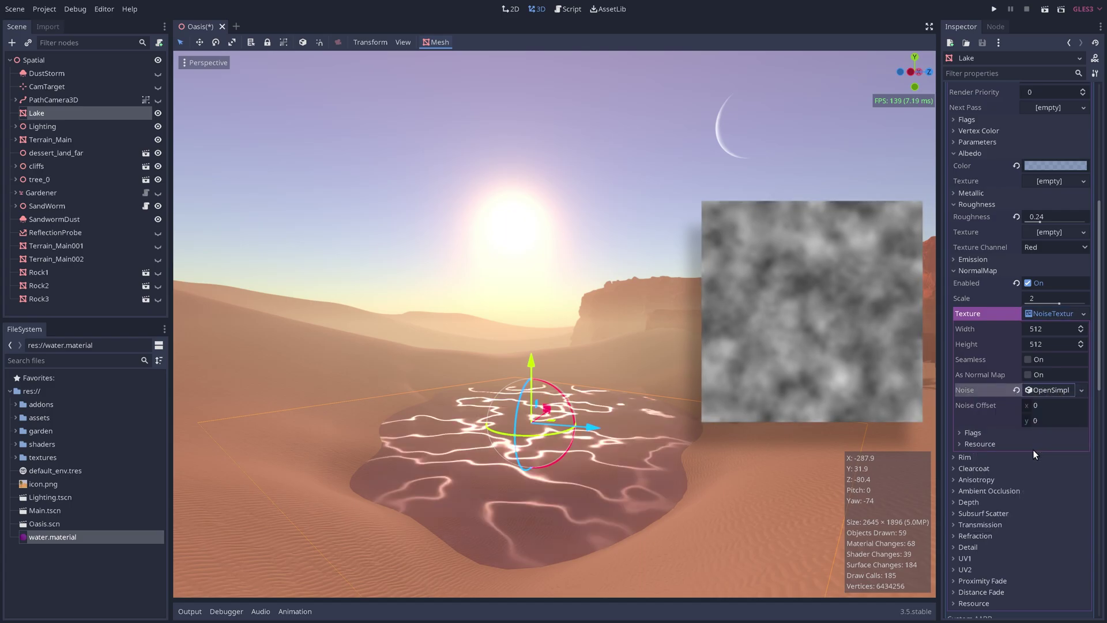
click(1027, 375)
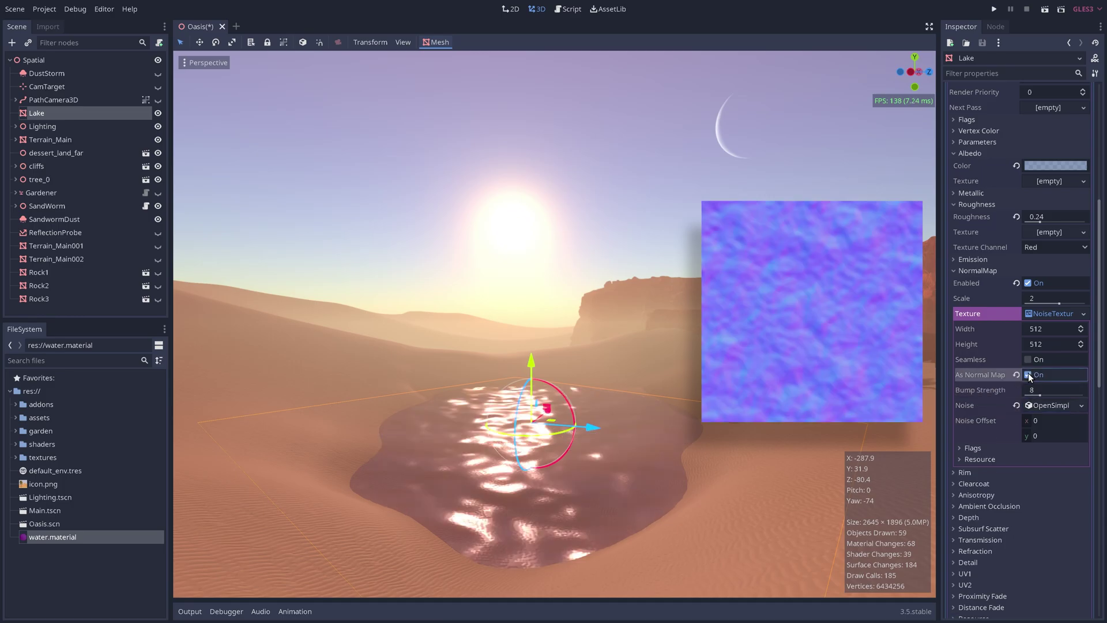
click(1028, 360)
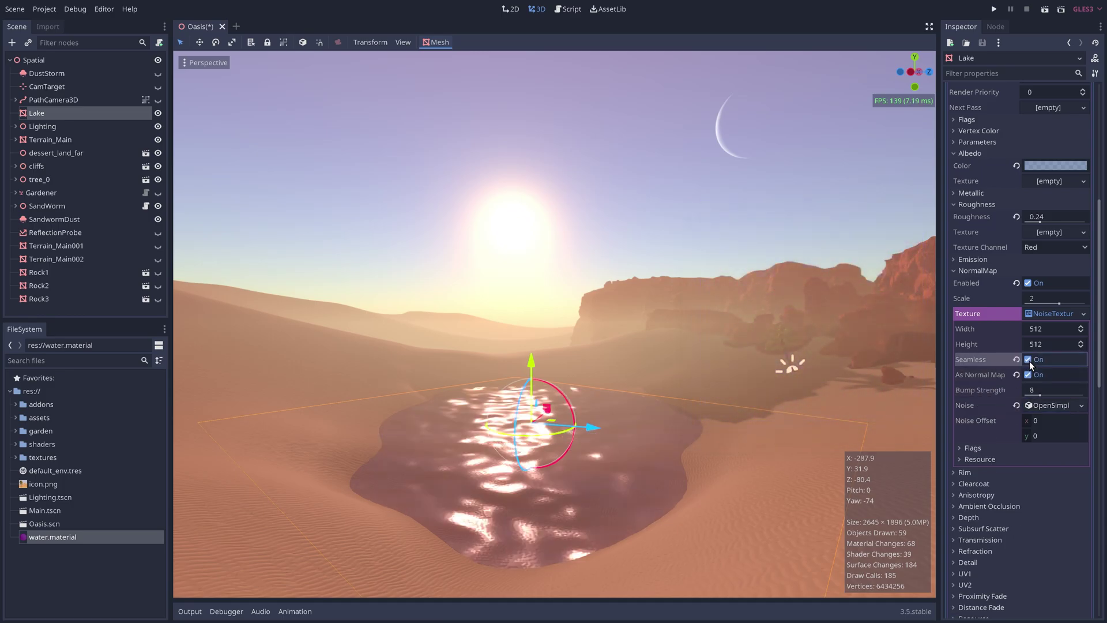
Step: Set the water material's UV1 scale to 20 × 15 so the ripples tile
scroll(1020, 381, down, 3)
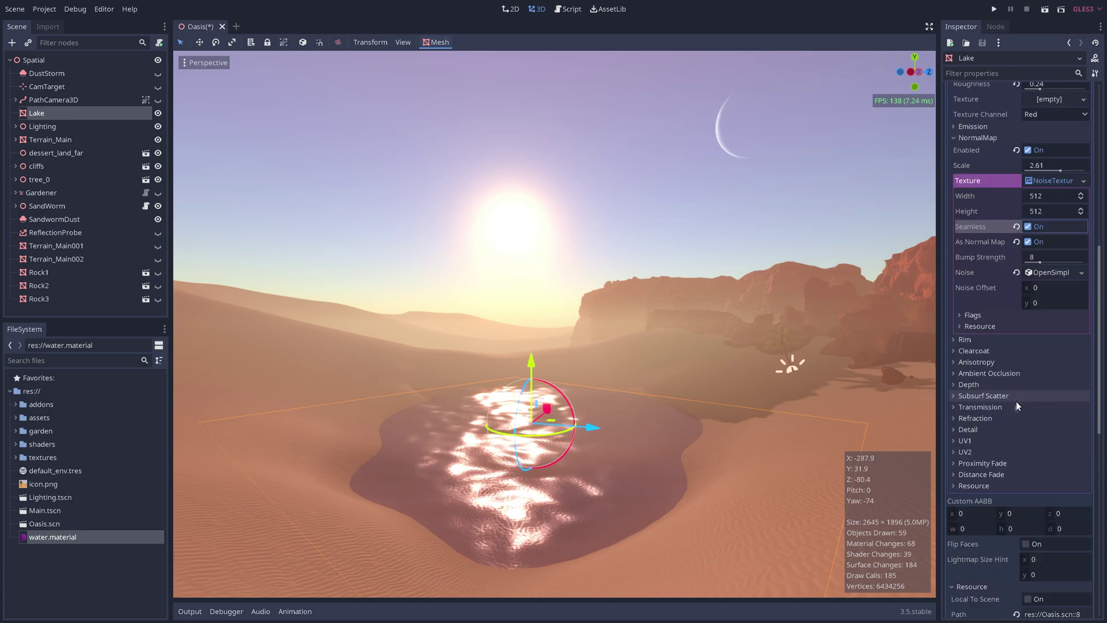
click(966, 440)
drag(966, 465, 1036, 465)
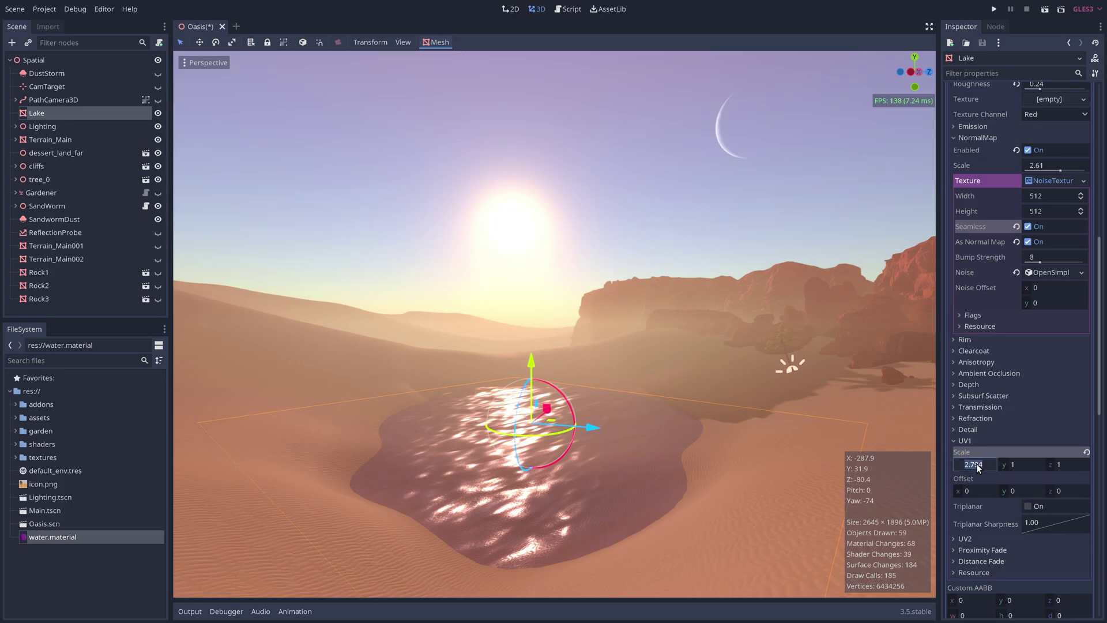
text(20)
click(1022, 464)
text(15)
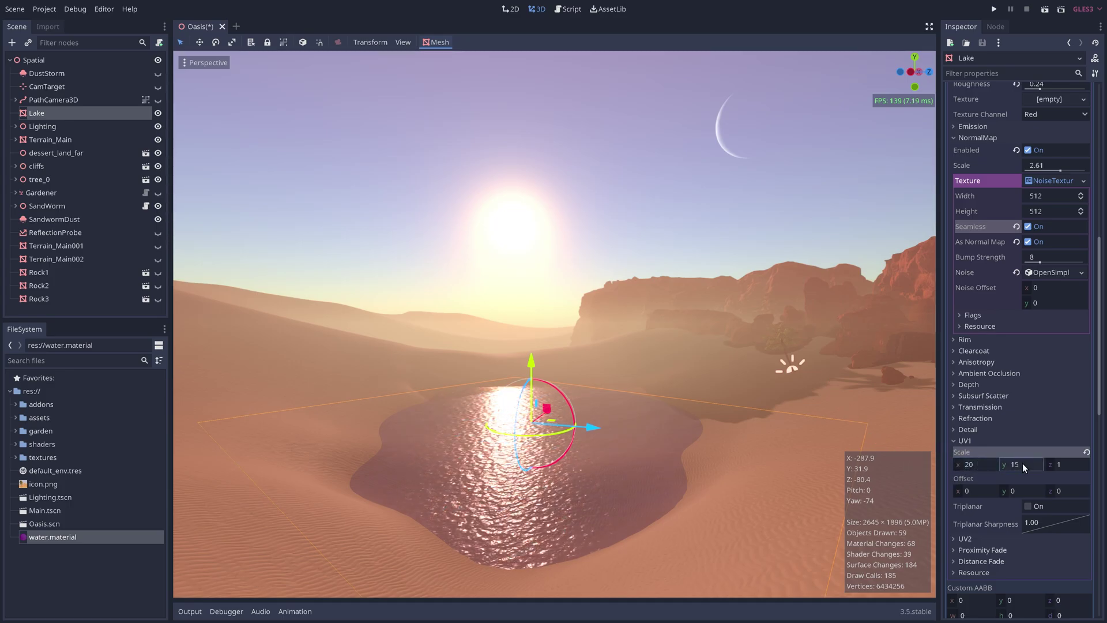
drag(1022, 464, 1011, 464)
Step: Lower the water's roughness further and enable refraction
scroll(1039, 156, up, 3)
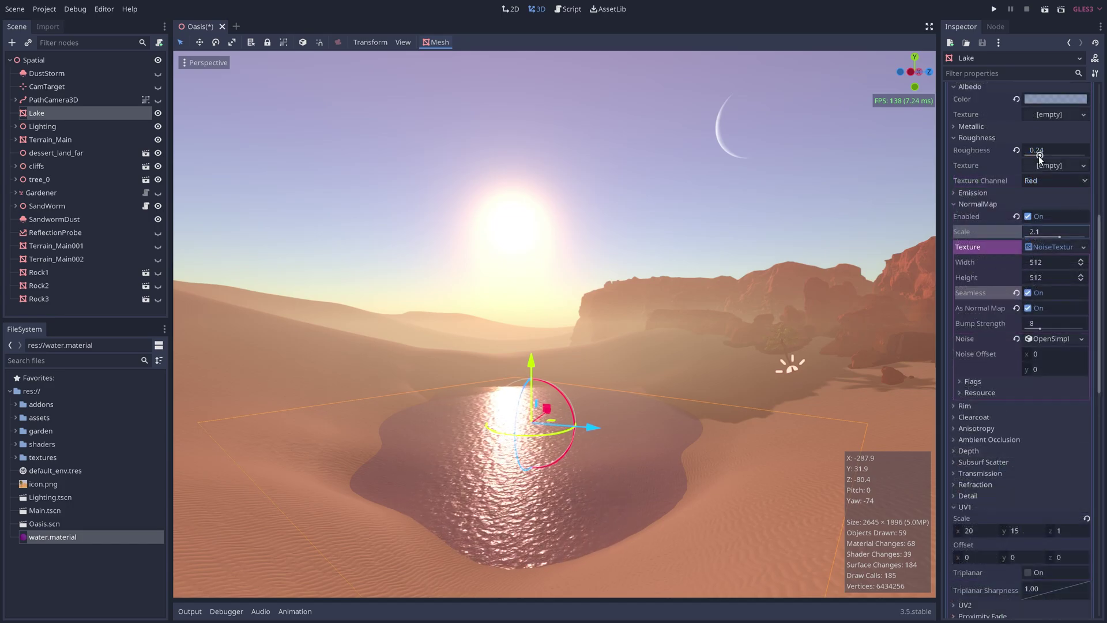
mouse_move(1036, 153)
mouse_down()
mouse_move(1026, 148)
mouse_move(1054, 150)
mouse_move(1027, 153)
mouse_up()
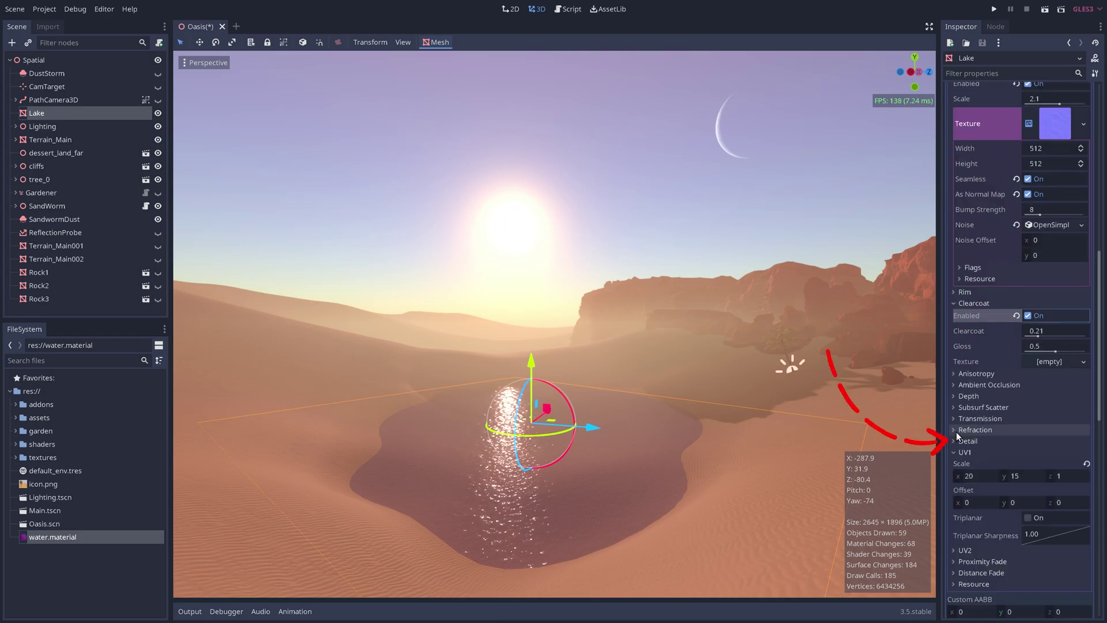
click(957, 430)
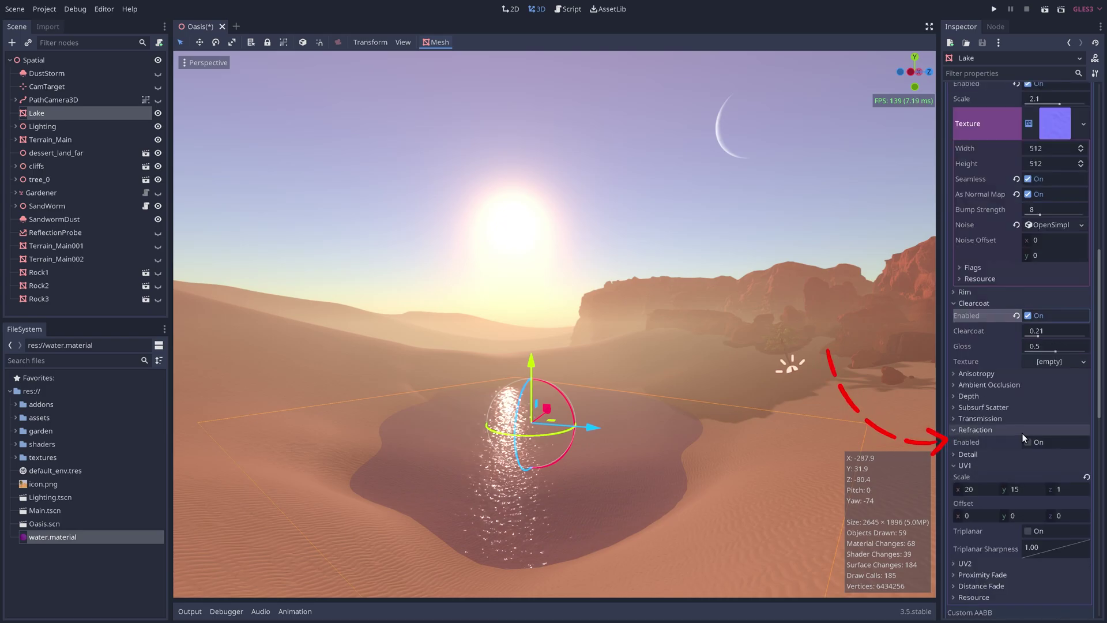
click(1027, 442)
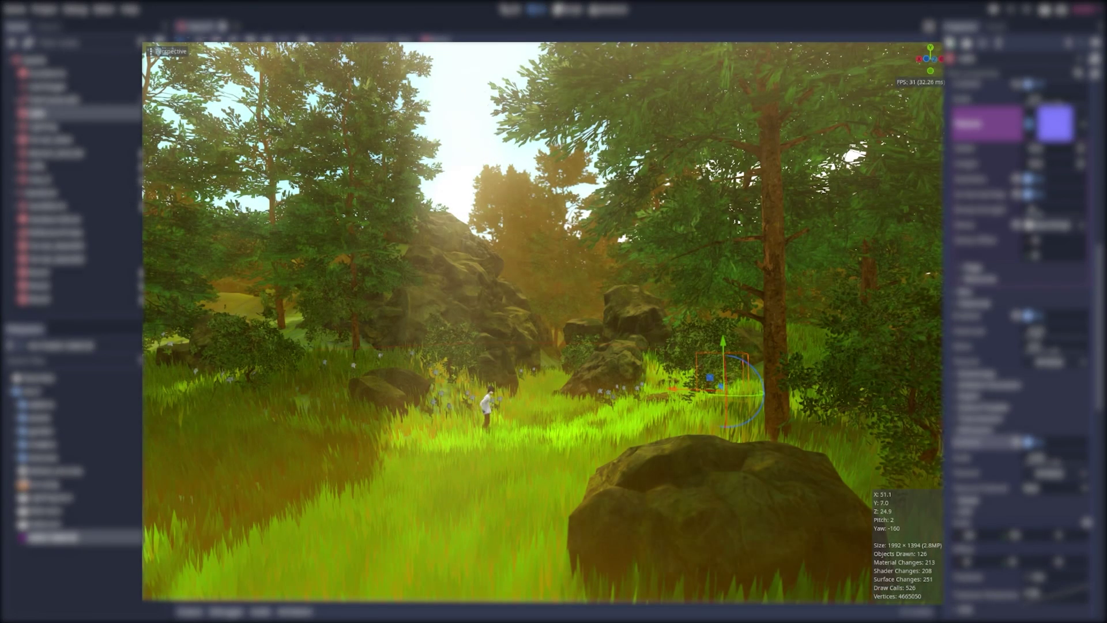
drag(444, 337, 569, 340)
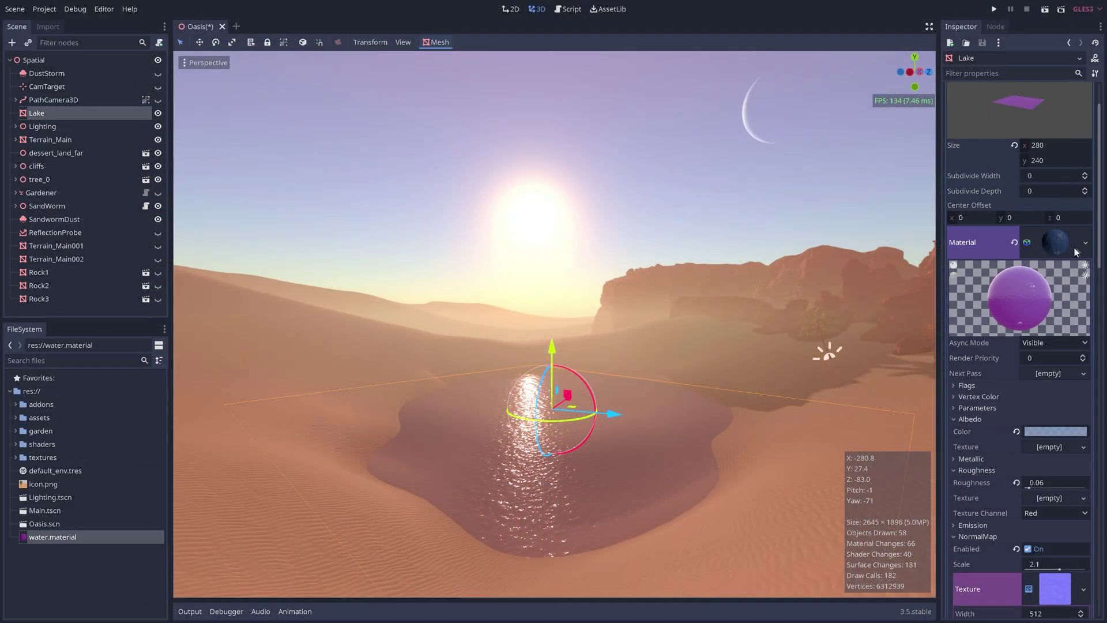
Step: Convert the Lake's water material to a ShaderMaterial and expand its shader parameters
click(1085, 243)
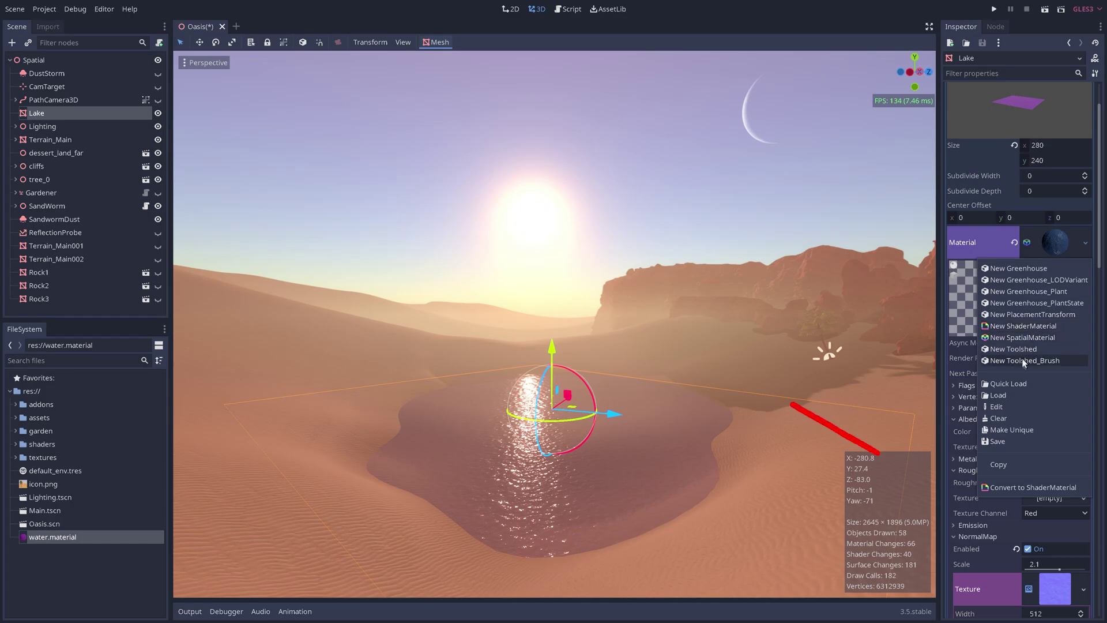
click(1016, 489)
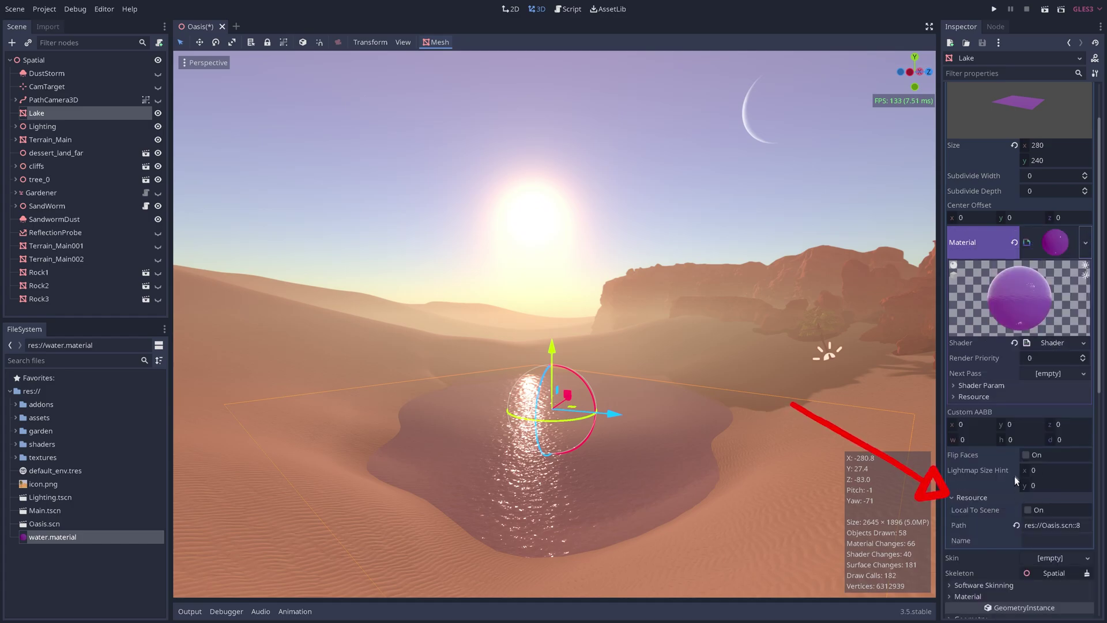
click(995, 384)
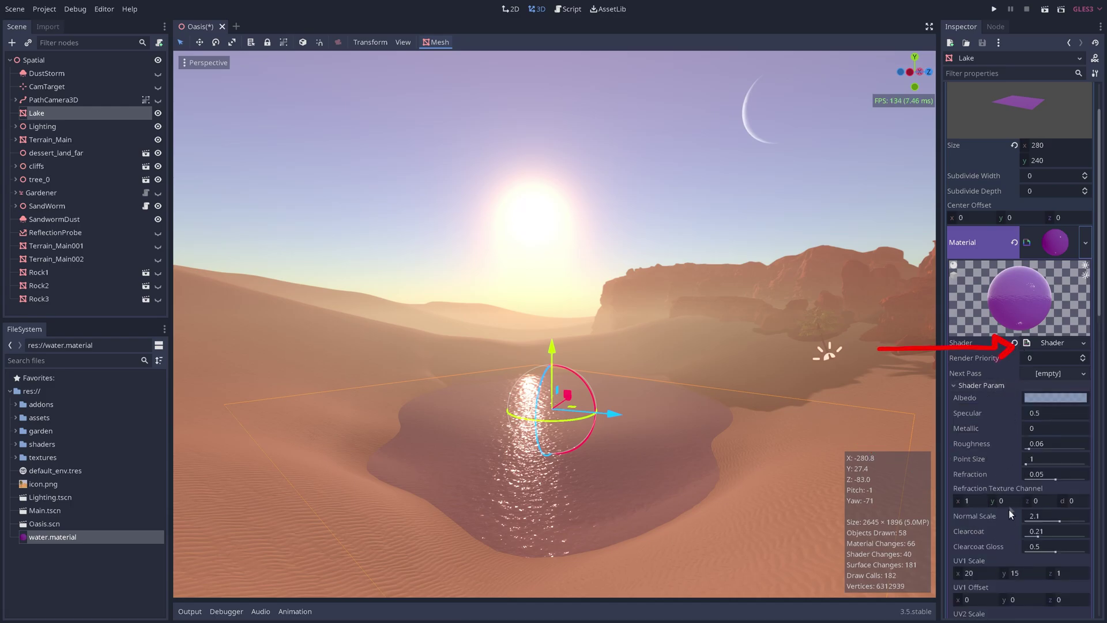
Step: Rewrite line 39's normal-map lookup as vec2(base_uv.x + TIME*speed, base_uv.y)
click(1044, 343)
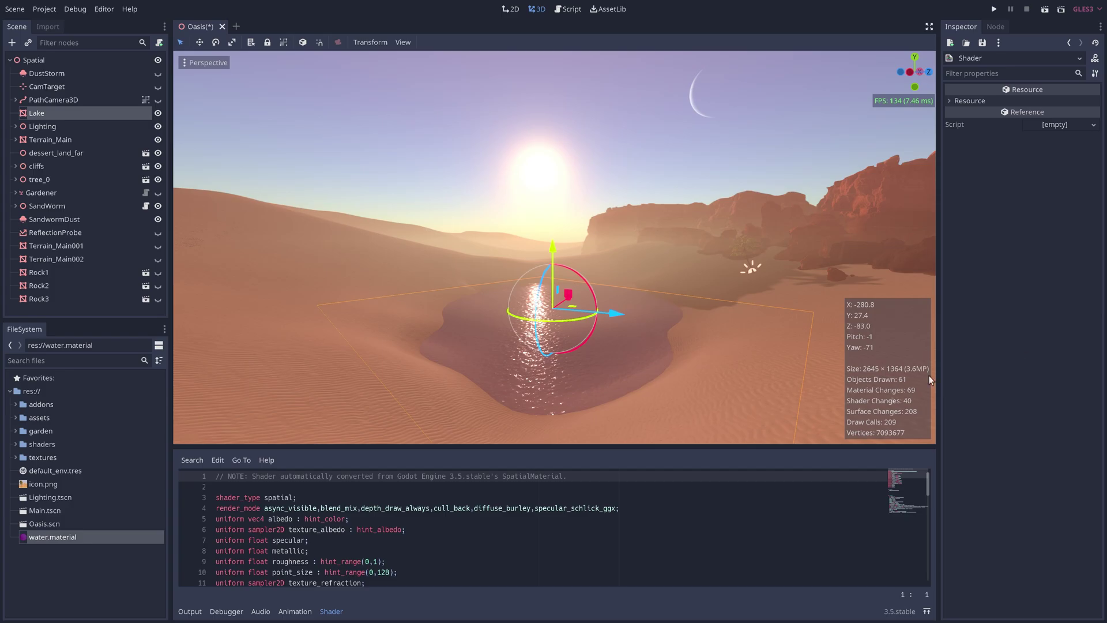
scroll(469, 545, down, 8)
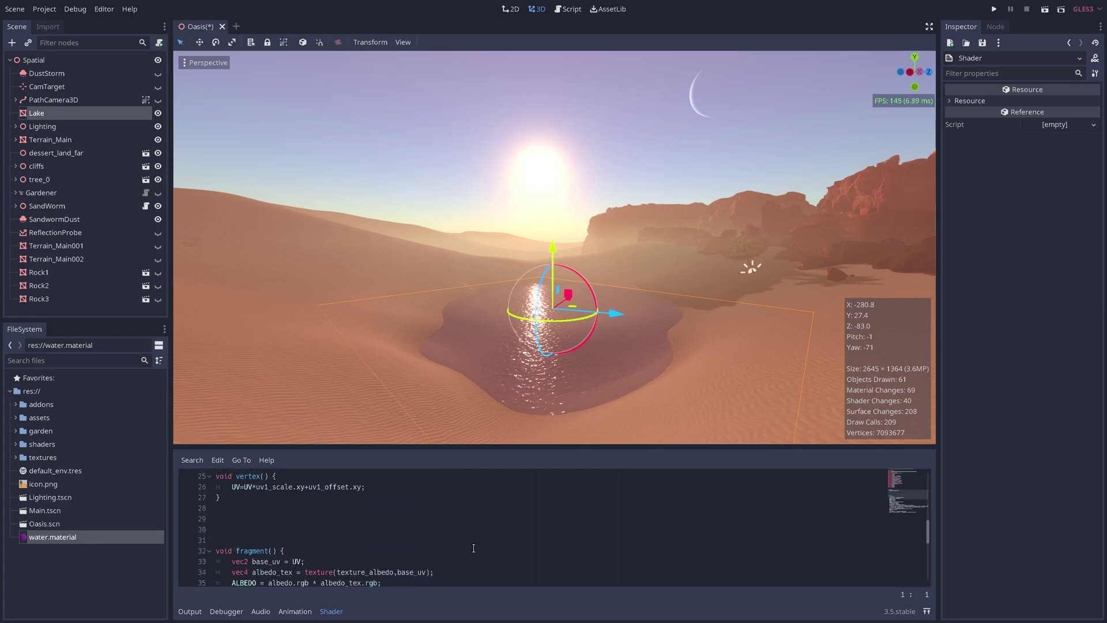
scroll(473, 548, down, 4)
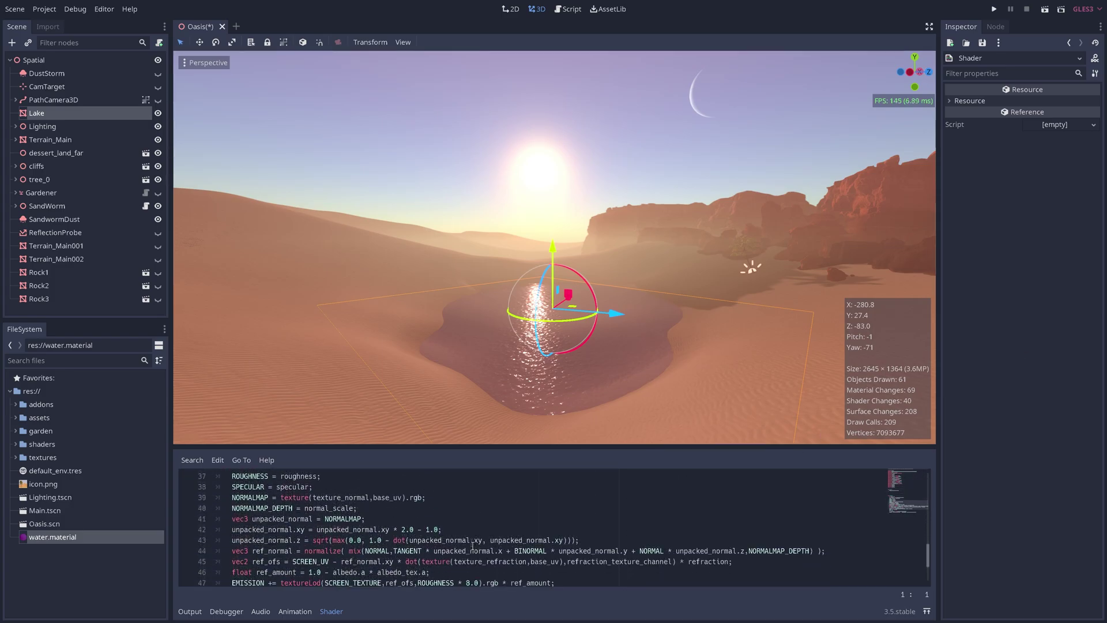
drag(282, 497, 439, 497)
click(374, 497)
text(vec2()
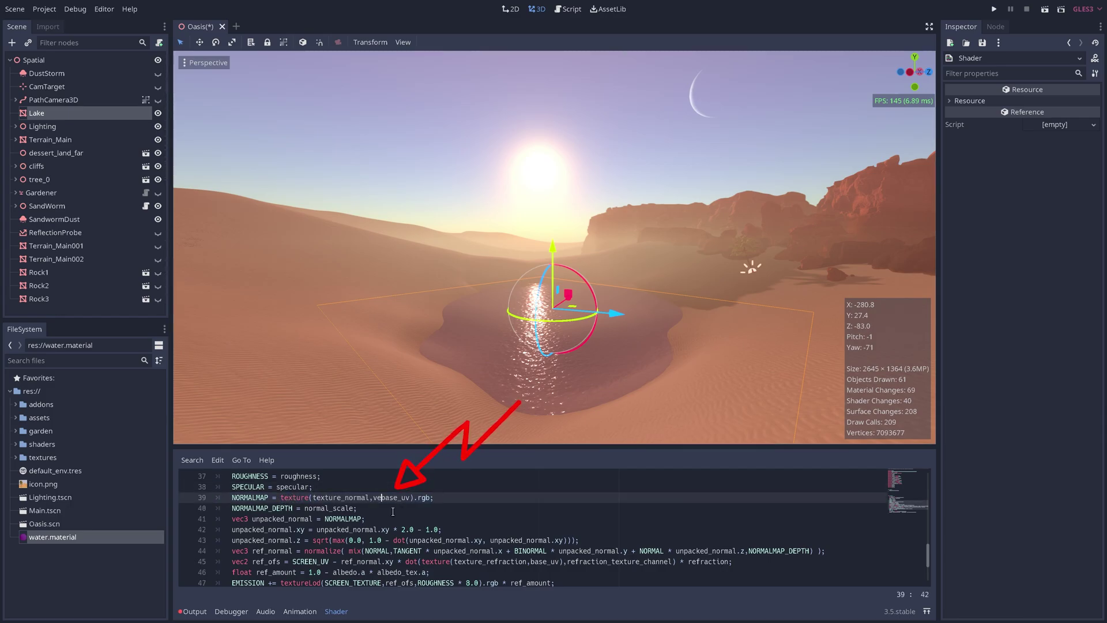
click(422, 497)
text(.x + TIME*0.0)
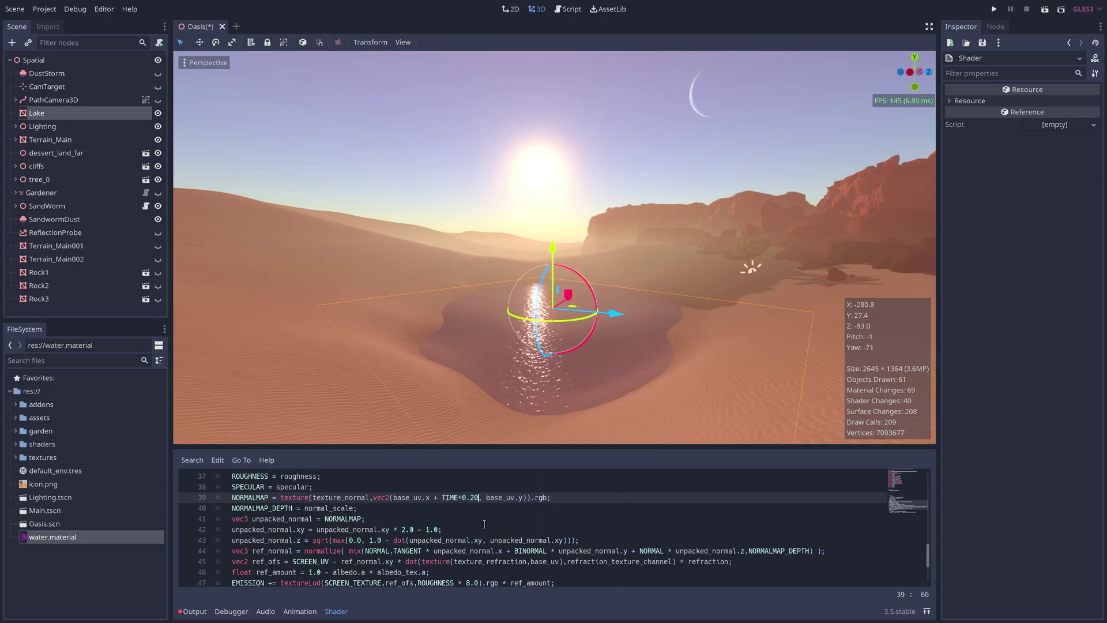
Step: Adjust the ripple speed factor in the TIME offset to 0.08
key(BackSpace)
key(BackSpace)
key(BackSpace)
key(BackSpace)
text(2.0)
key(BackSpace)
key(BackSpace)
key(BackSpace)
text(0.0)
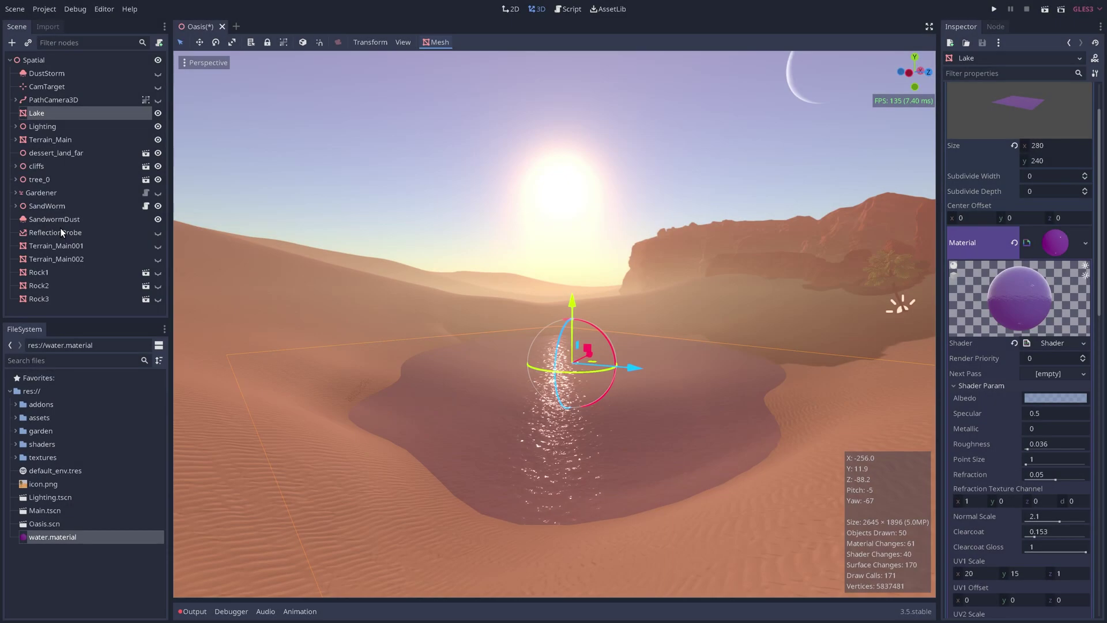
Step: Unhide the ReflectionProbe node and orbit the viewport to look down on the lake
click(60, 231)
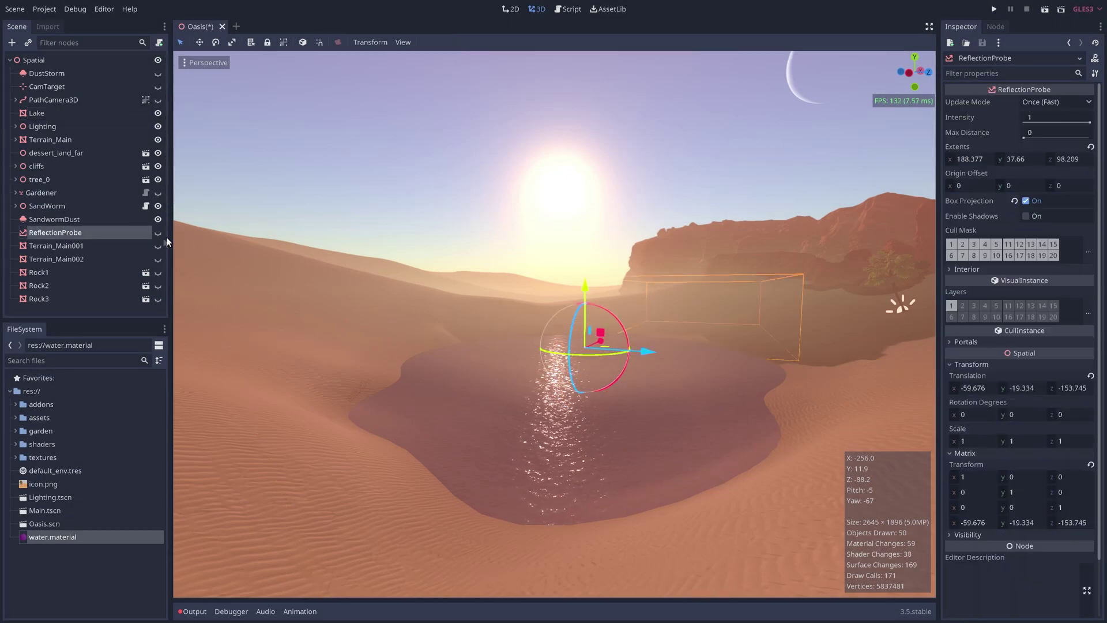
click(158, 233)
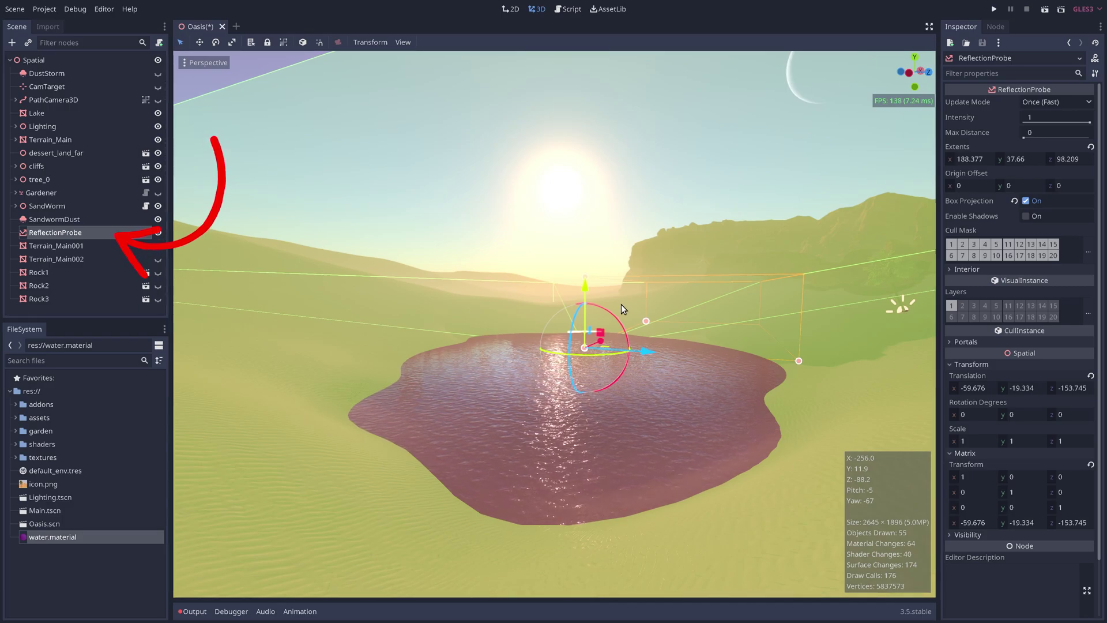
scroll(621, 303, down, 3)
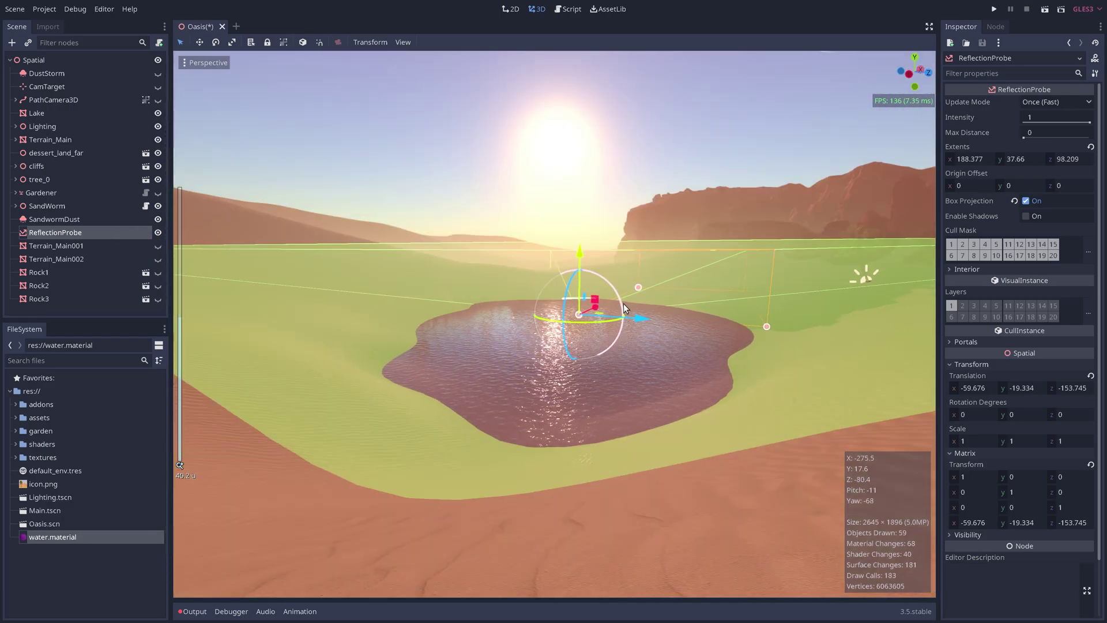
mouse_move(621, 310)
middle_down()
mouse_move(623, 326)
mouse_move(595, 309)
mouse_move(672, 299)
mouse_move(633, 288)
middle_up()
scroll(632, 291, up, 3)
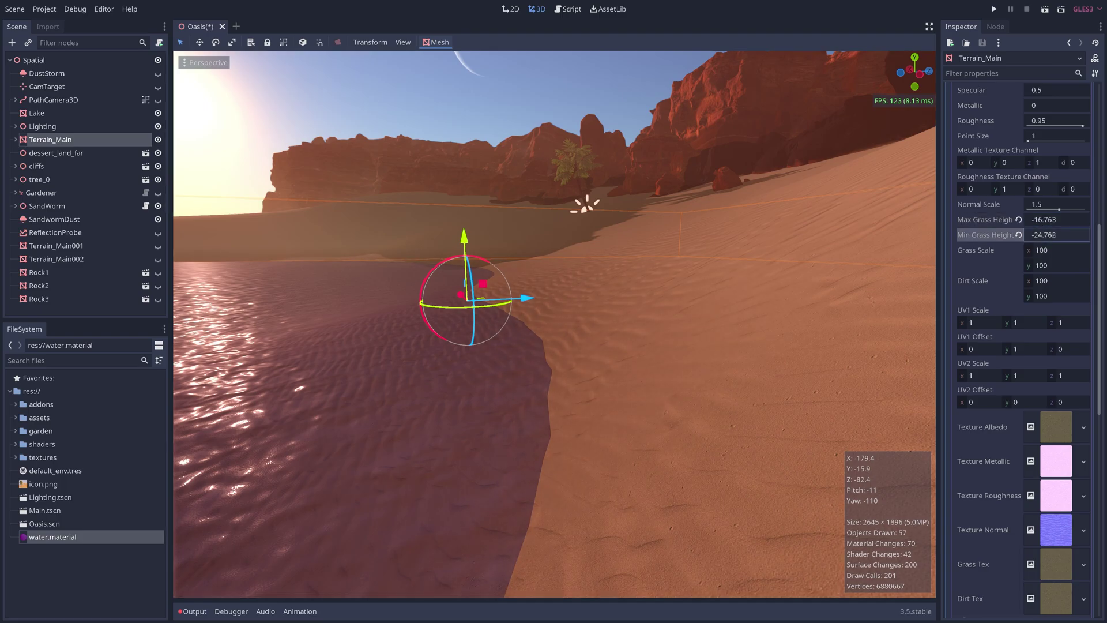
Step: Set Terrain_Main's Min Grass Height to -21.113 and Max Grass Height to -16.675
drag(1054, 234, 1072, 235)
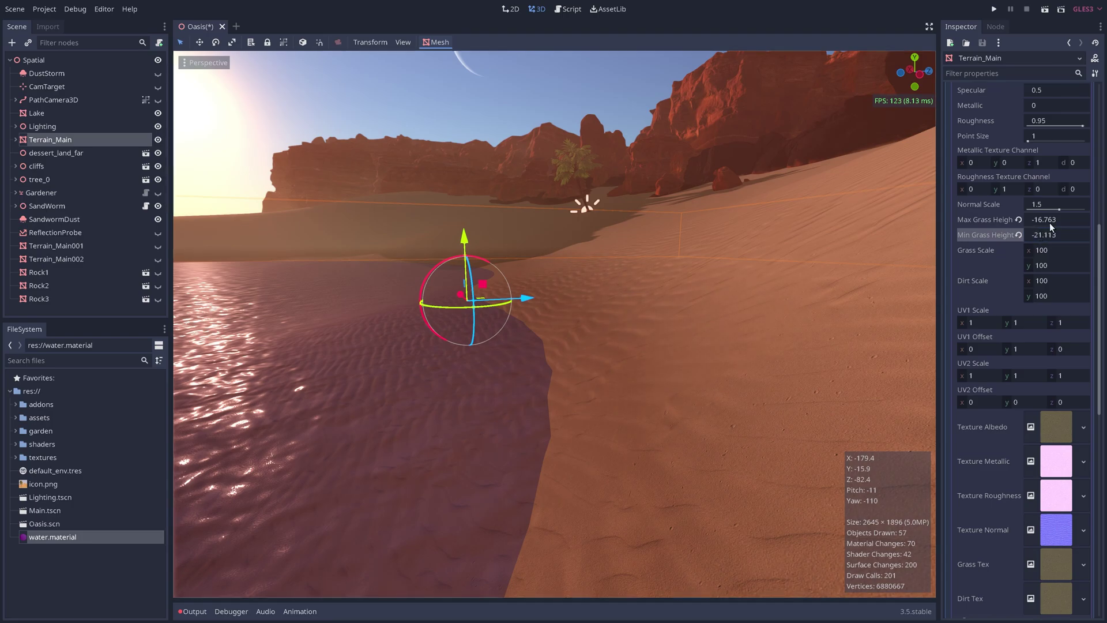
drag(1044, 220, 1050, 219)
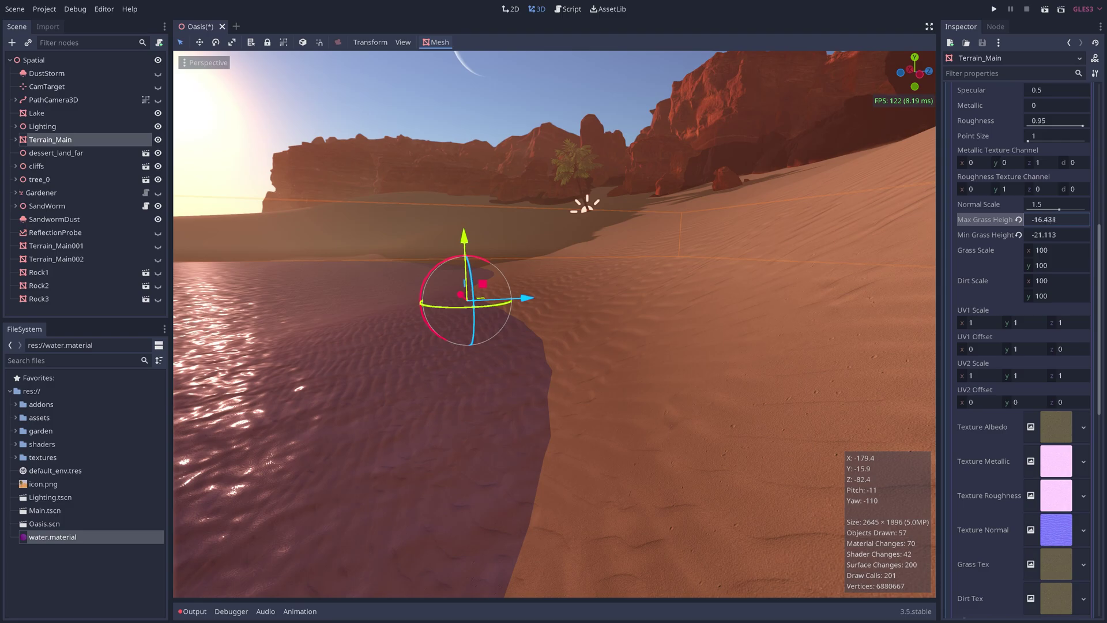
scroll(774, 348, down, 5)
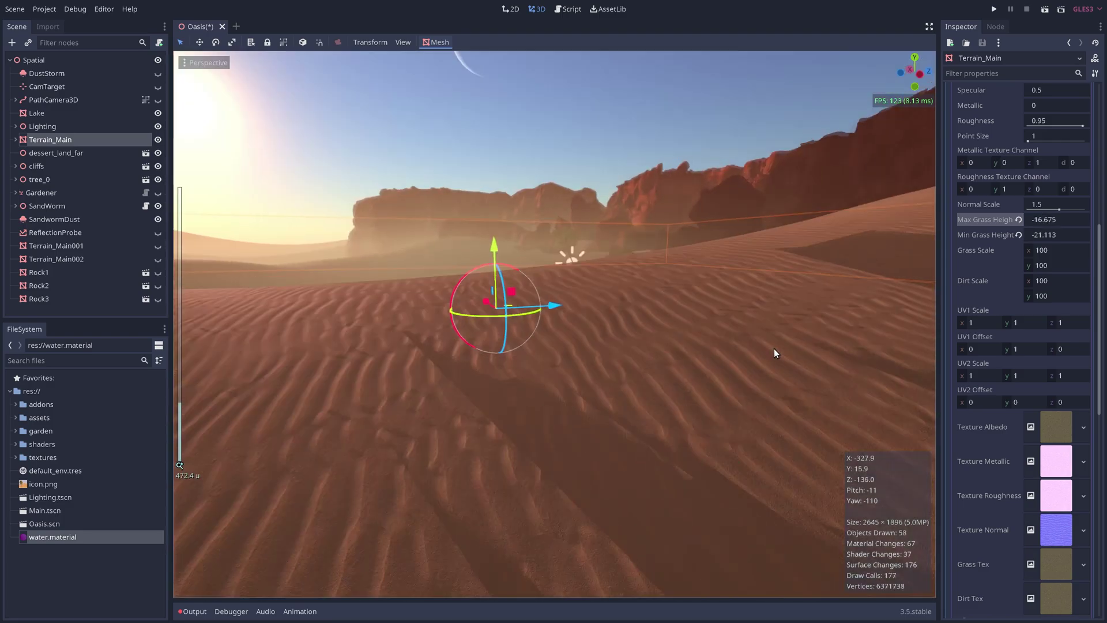
Step: Enable Proximity Fade on the Lake material, set its distance, and lower Rock1–Rock3
click(743, 362)
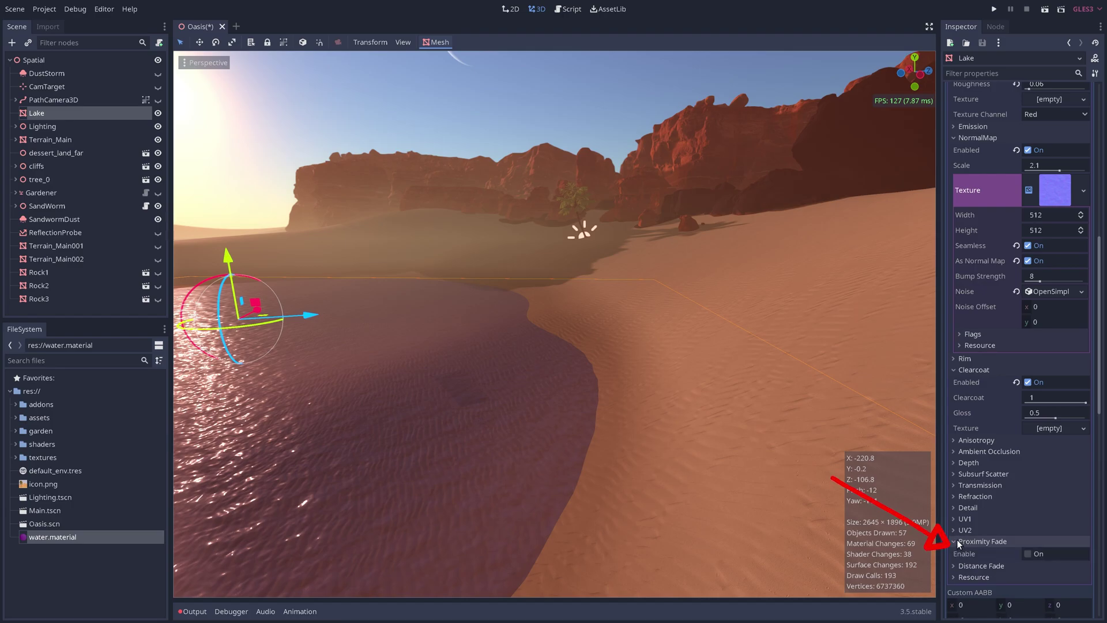
click(1024, 553)
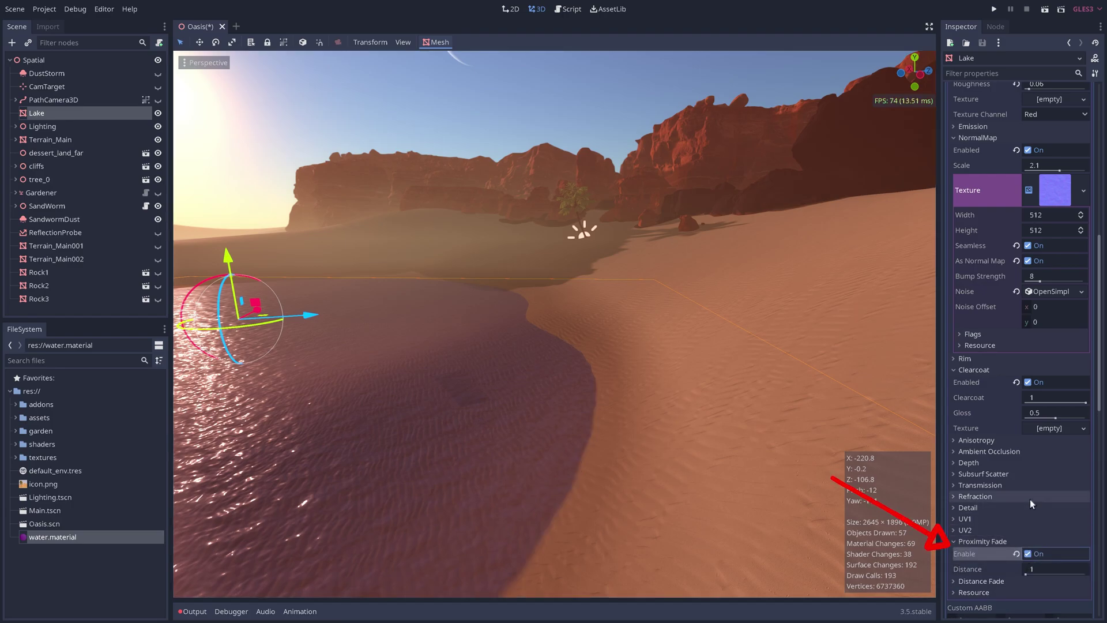
scroll(1030, 498, down, 2)
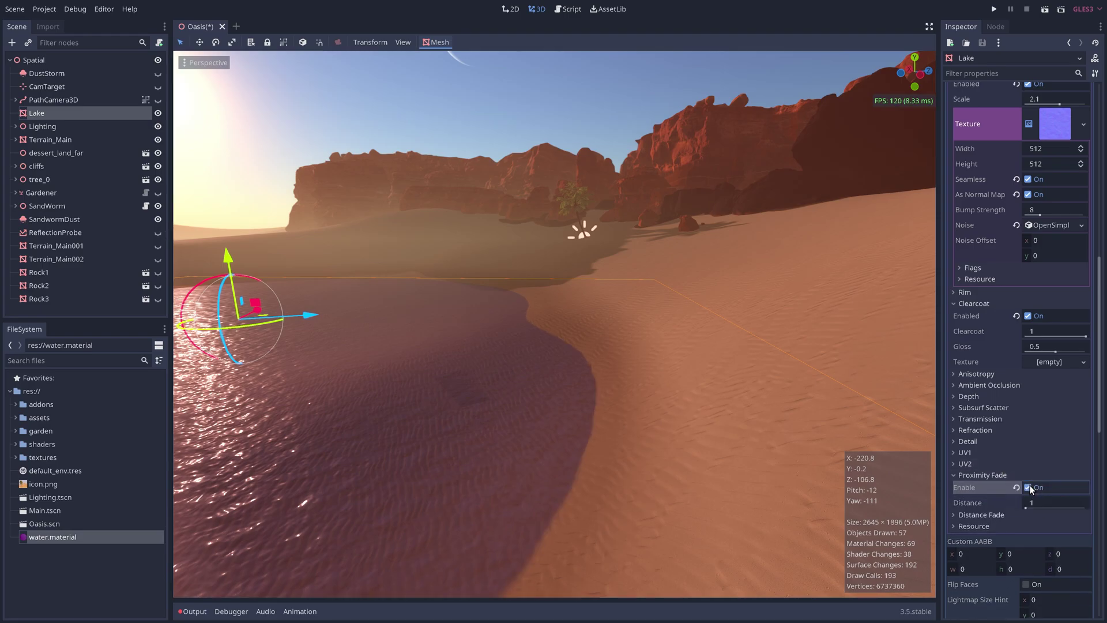
scroll(700, 463, up, 3)
click(1053, 506)
text(2)
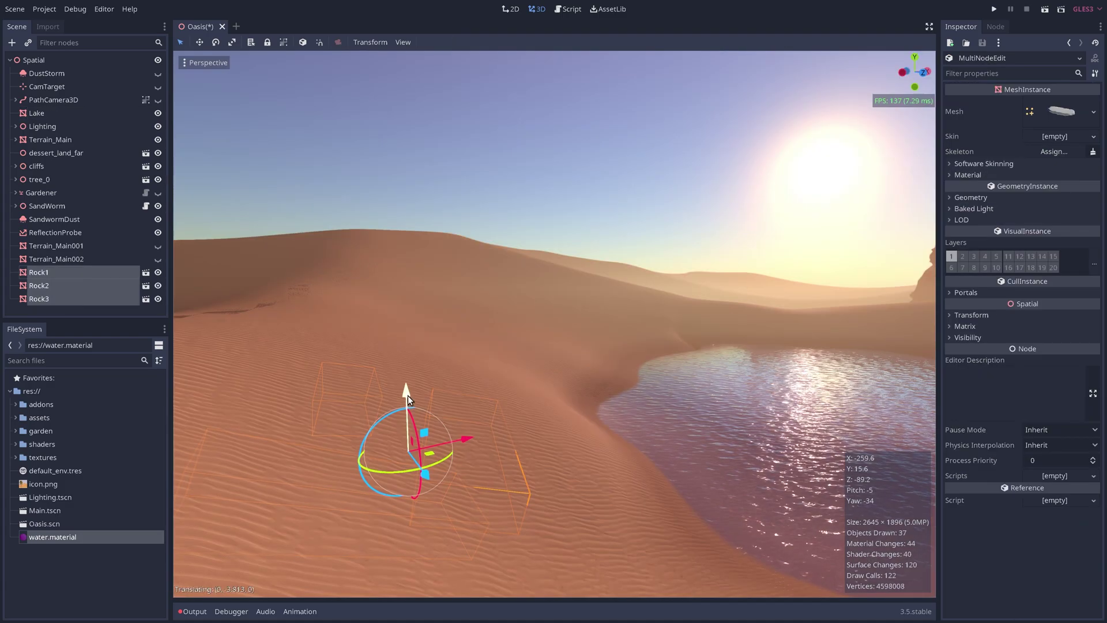
drag(407, 396, 417, 371)
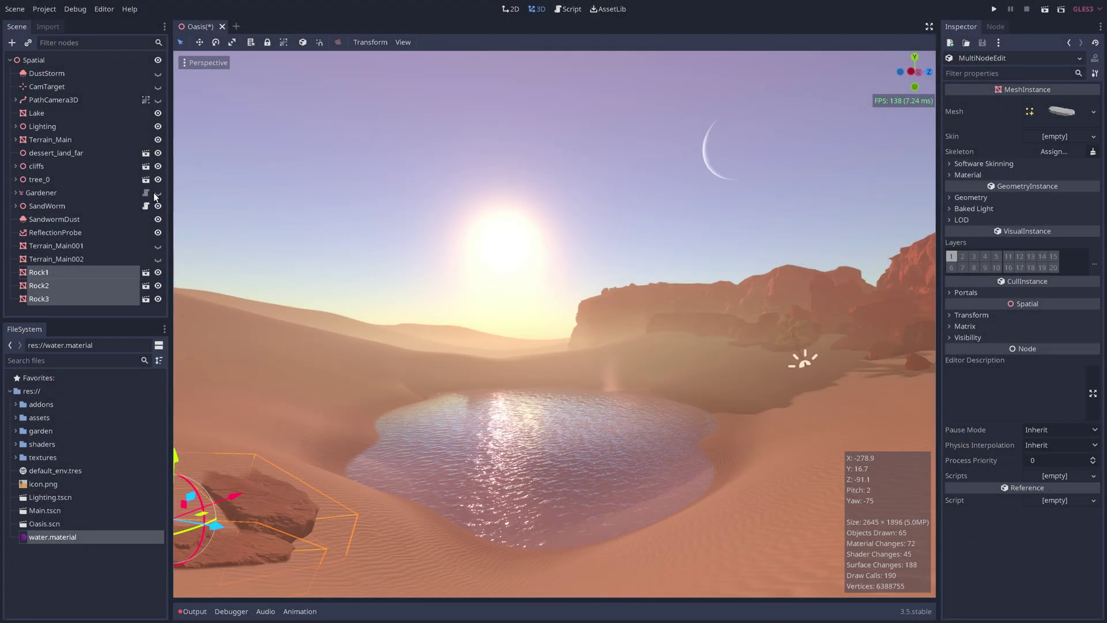
Step: Unhide the Gardener node so the palm trees and grass appear
click(154, 192)
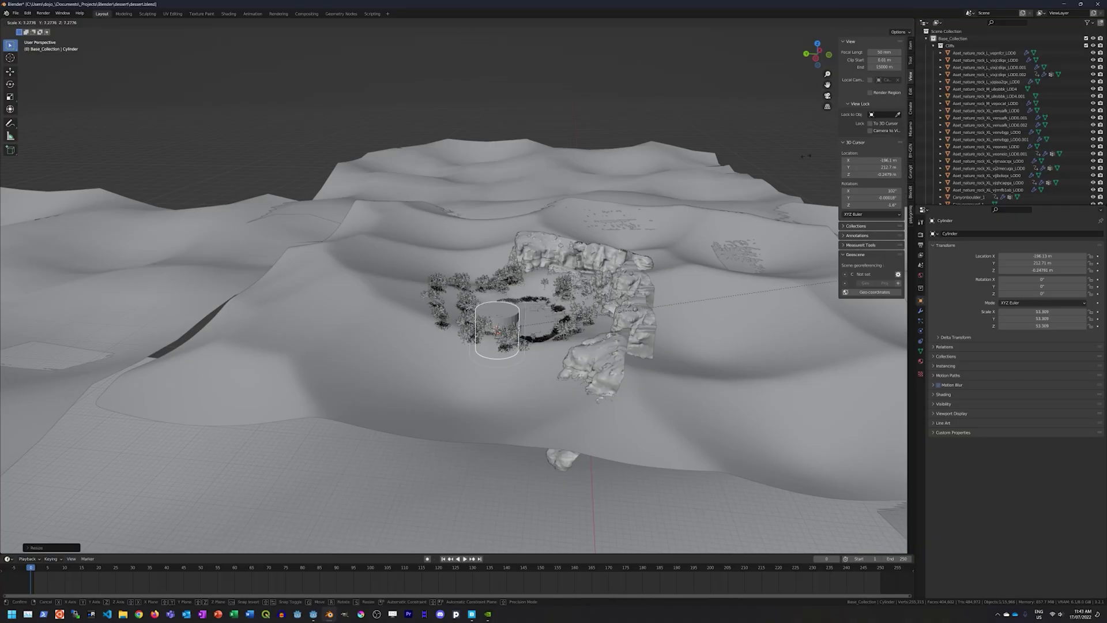
Step: Scale the cylinder segment and duplicate it to extend the worm column
key(s)
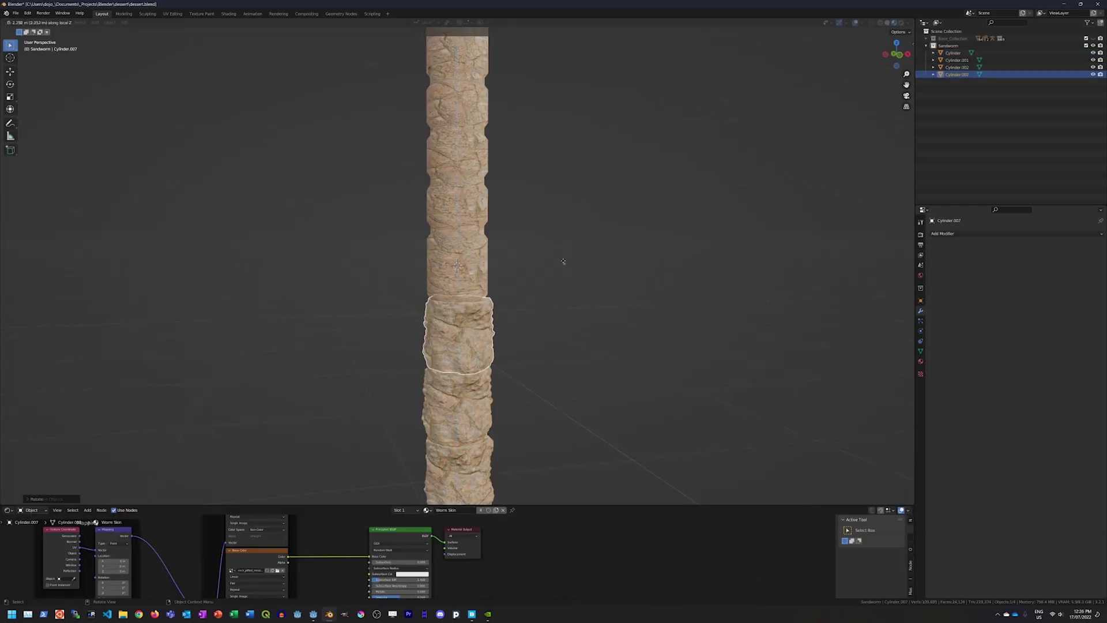
key(shift+d)
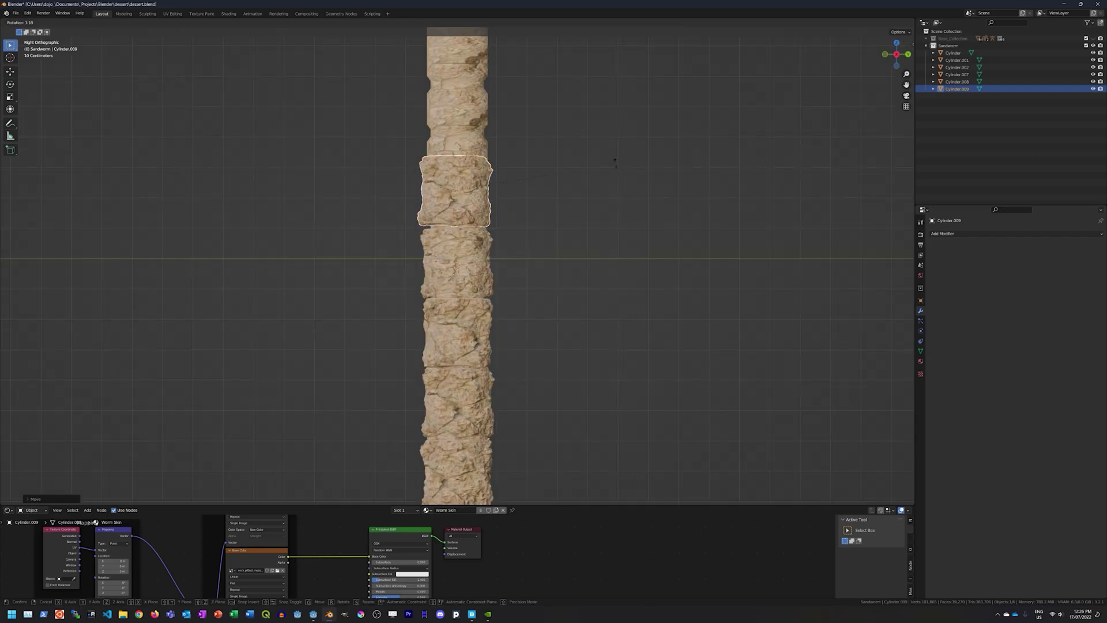
Step: Rotate the new segment around Z and lower the Worm Skin mix factor to about 0.47
key(r)
key(z)
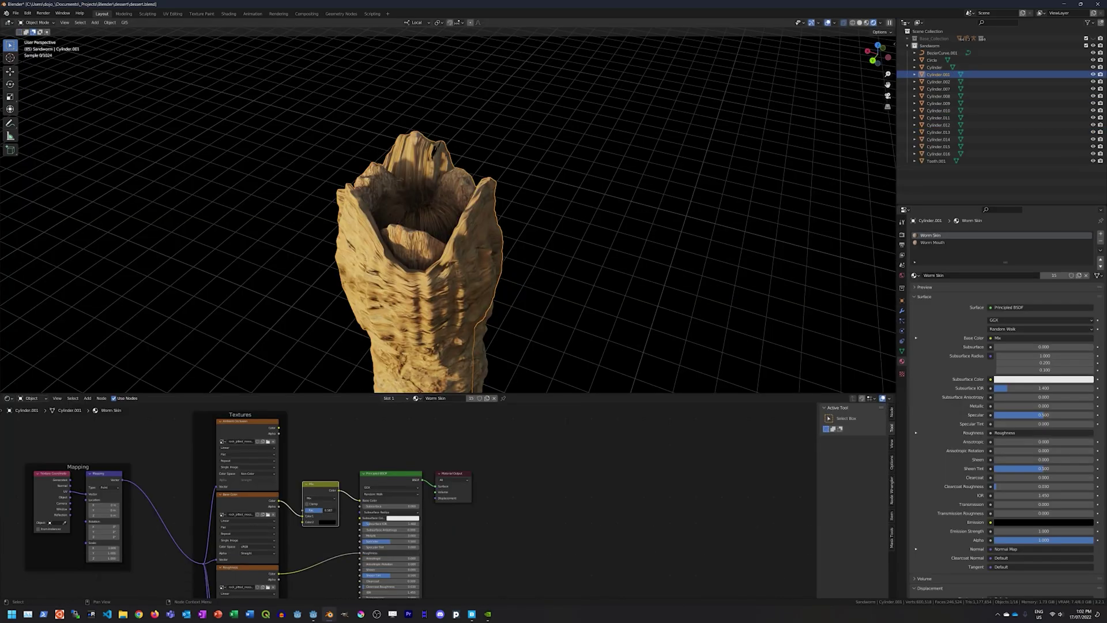
drag(317, 509, 311, 509)
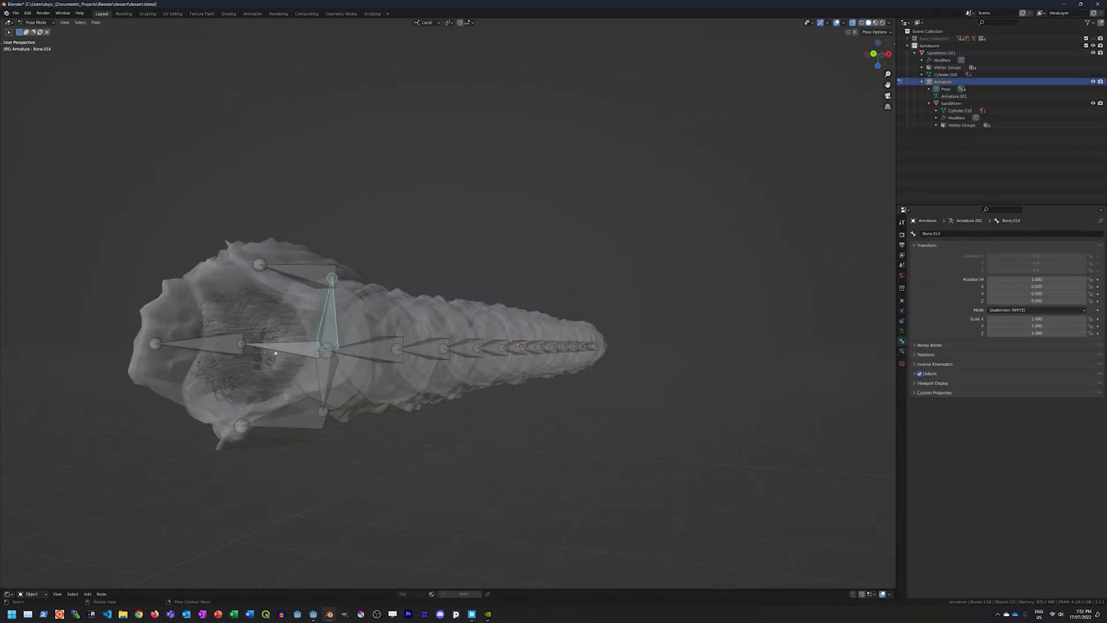
Step: Rotate the lower jaw bone Bone.016 downward so the sandworm's mouth opens
click(288, 419)
key(r)
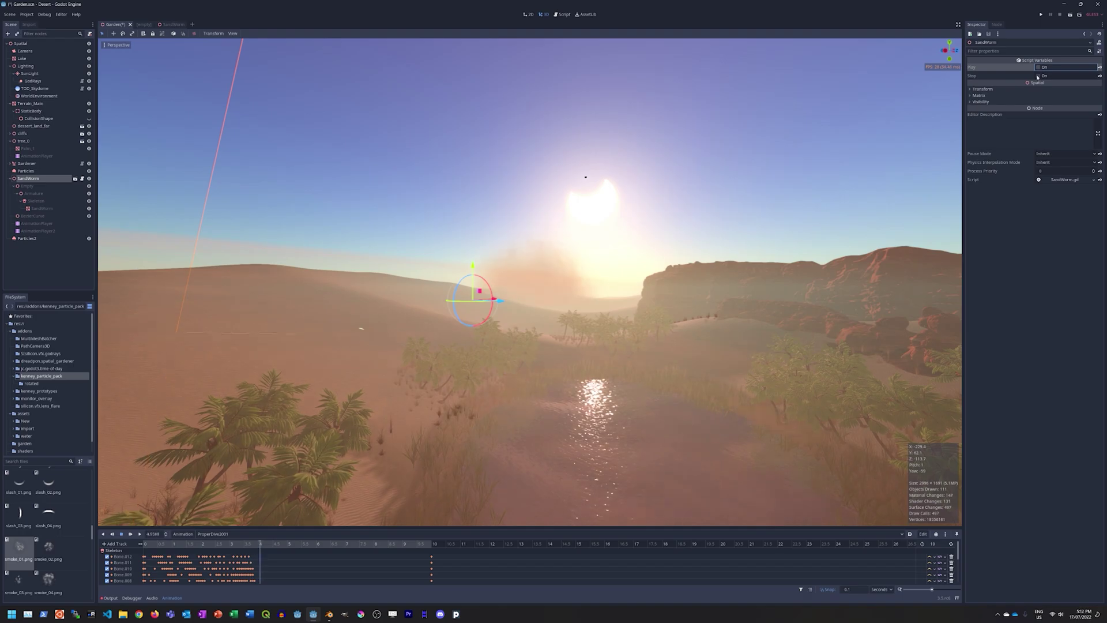
Step: Select the Particles2 dust emitter to show its ParticlesMaterial settings in the Inspector
click(26, 238)
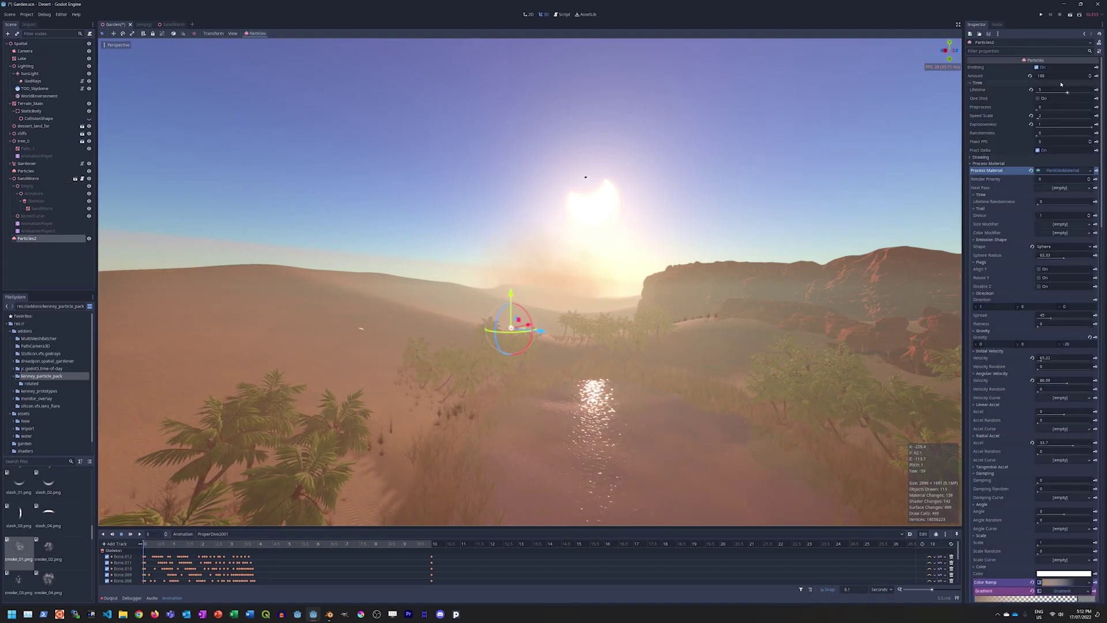